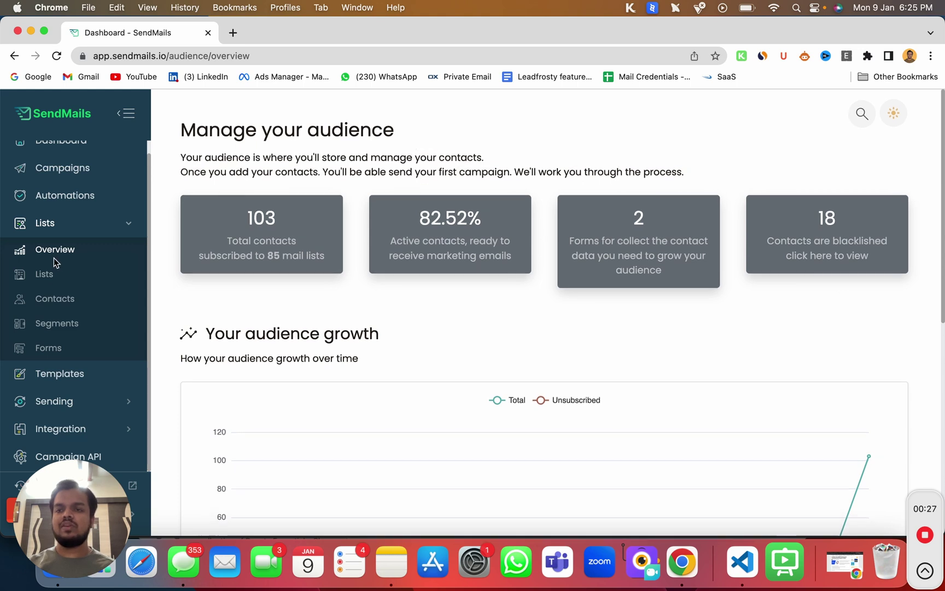
- Scroll to the top of the audience overview: 103 contacts, 82.52% active, 2 forms, 18 blacklisted
scroll(52, 268, up, 1)
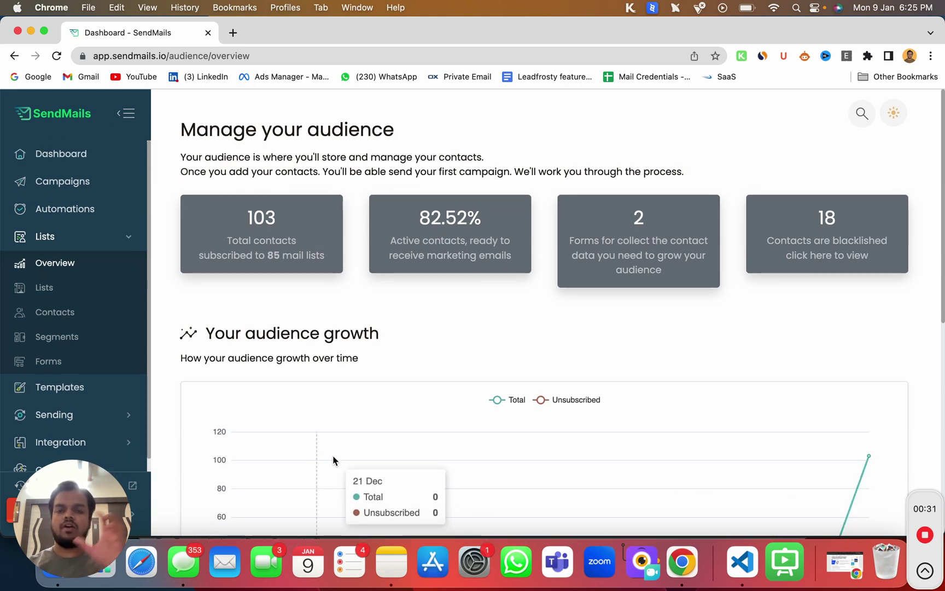
scroll(333, 460, down, 3)
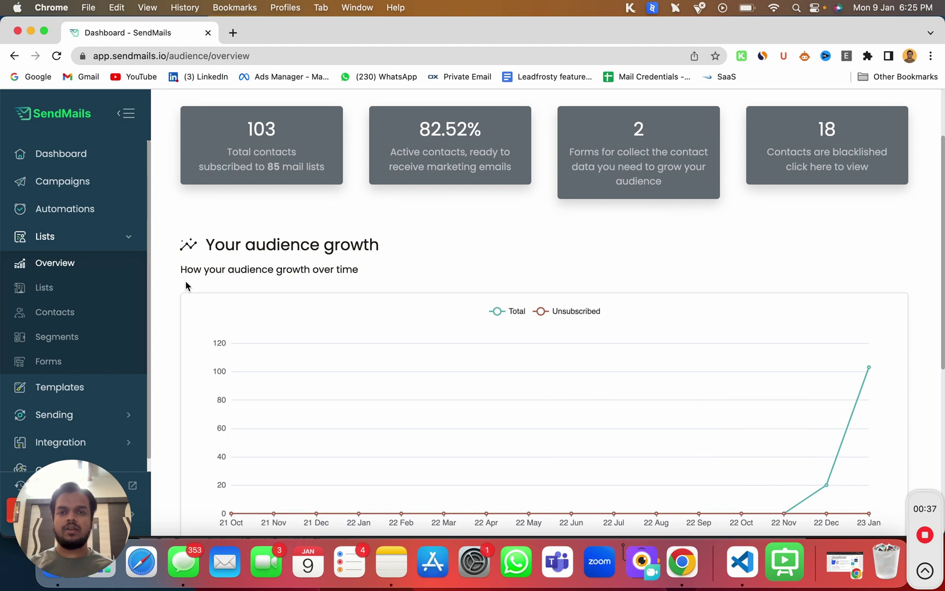
drag(216, 153, 321, 166)
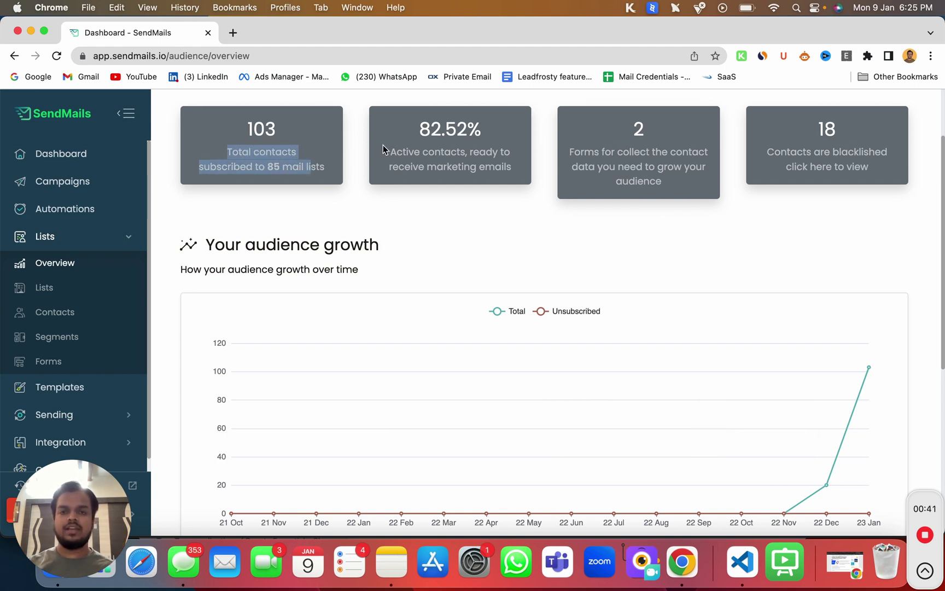
drag(386, 151, 496, 166)
drag(566, 153, 684, 184)
drag(770, 155, 816, 191)
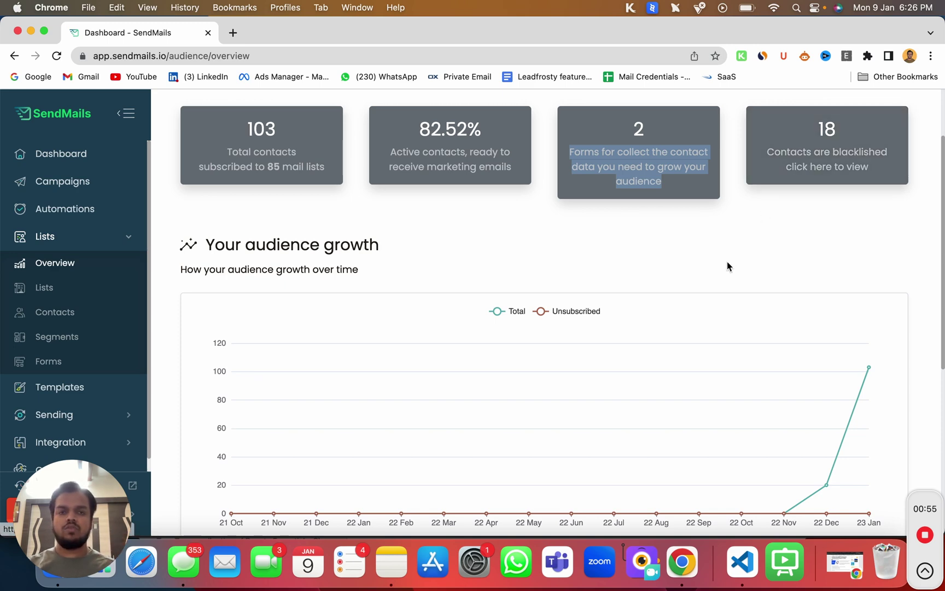
click(723, 238)
scroll(616, 274, up, 2)
scroll(616, 275, down, 4)
scroll(616, 275, down, 5)
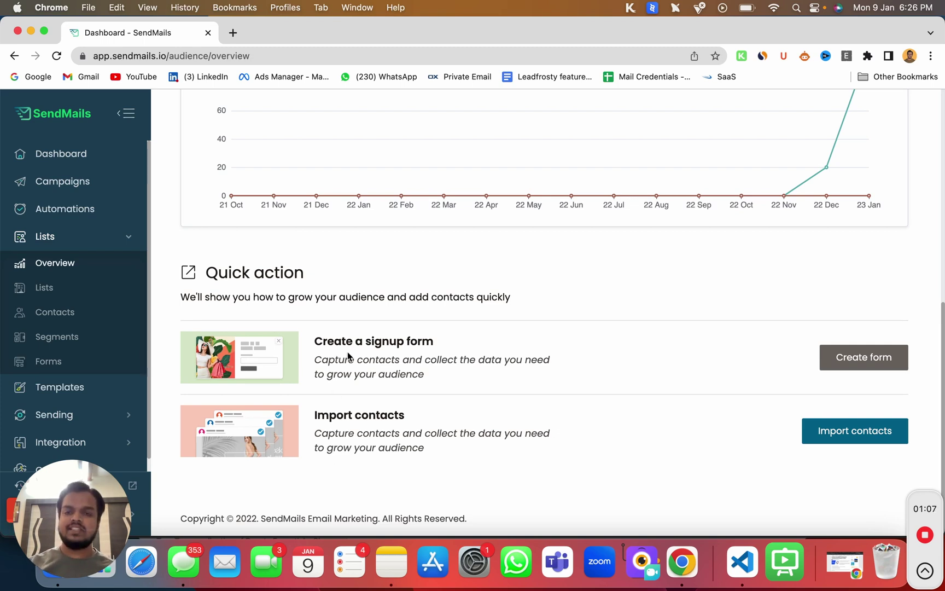
drag(315, 342, 433, 349)
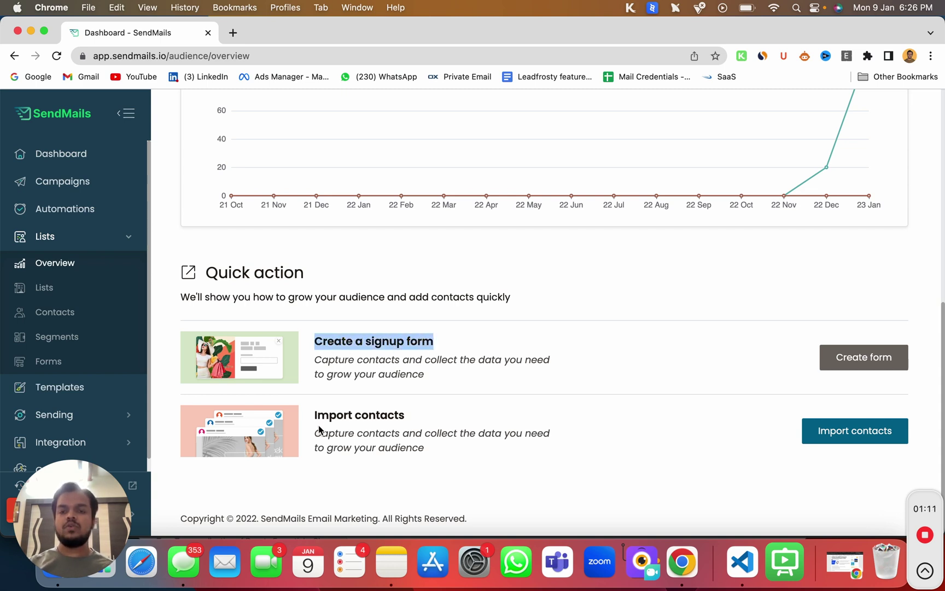
drag(312, 422, 413, 421)
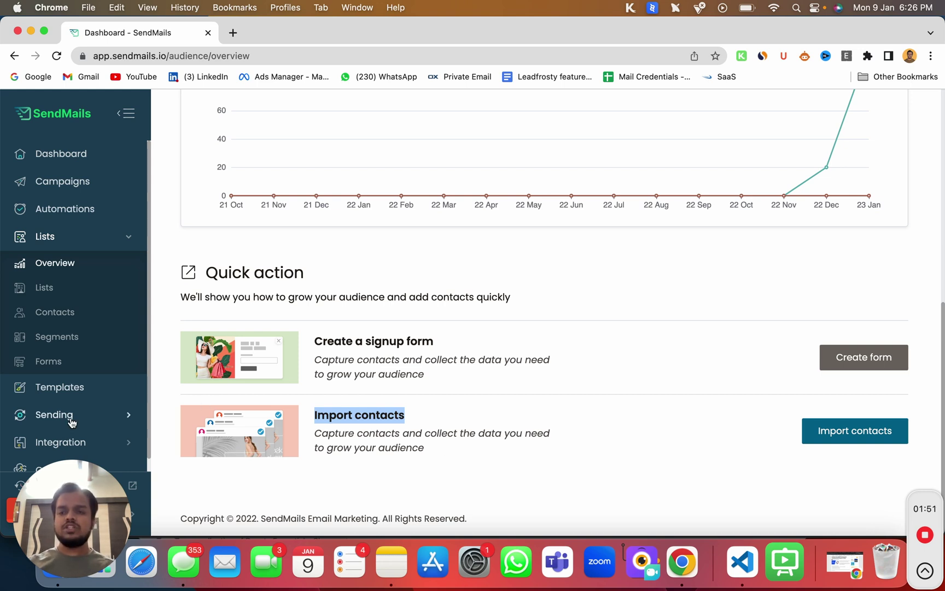
click(38, 295)
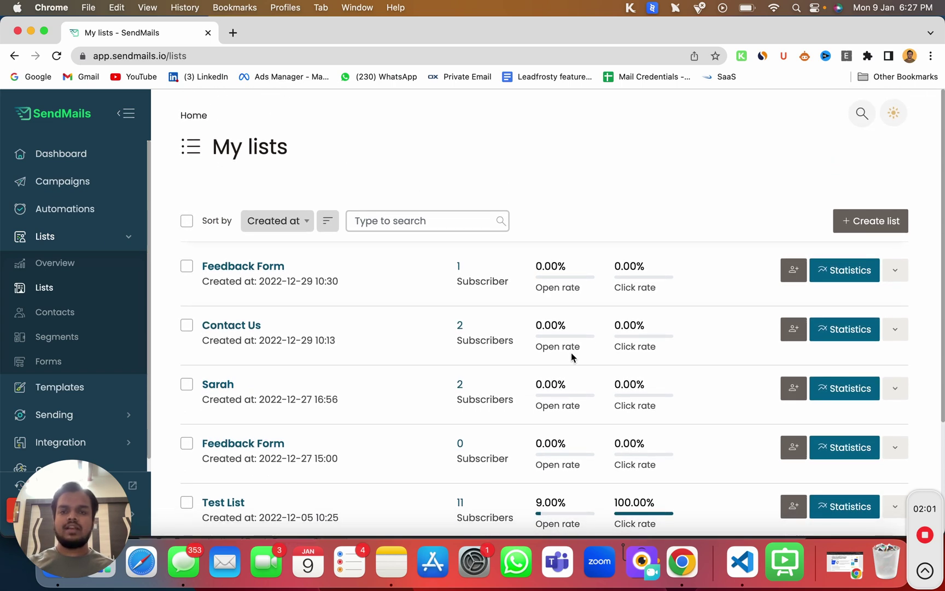
- Browse the six mailing lists, select them all to view bulk Actions, then deselect them
scroll(246, 425, down, 1)
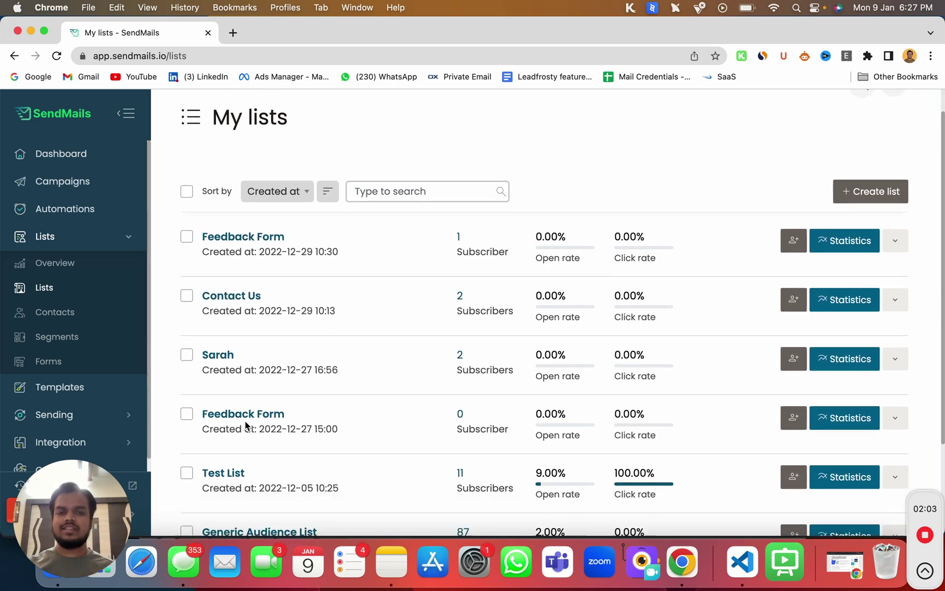
scroll(246, 425, down, 3)
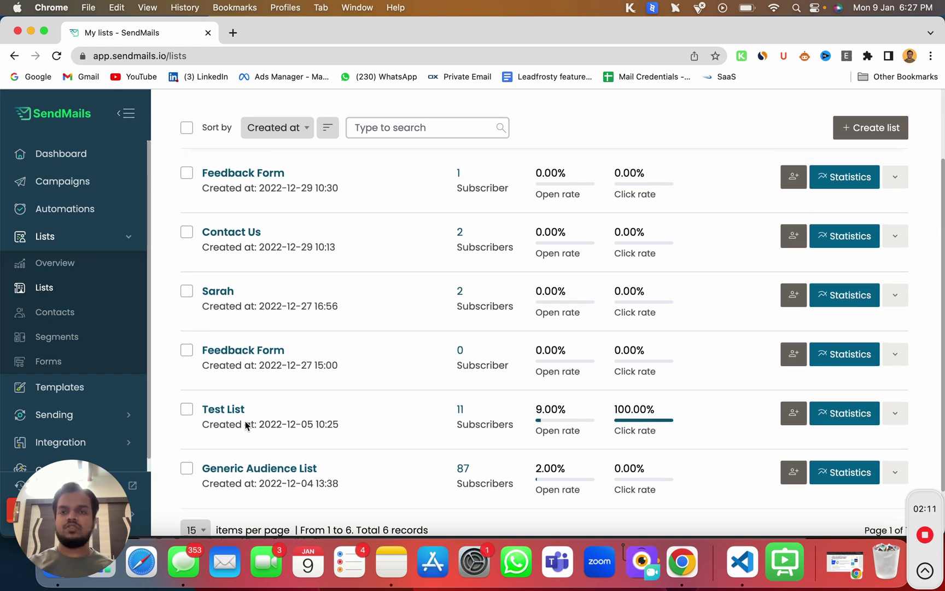
scroll(246, 425, up, 4)
click(186, 221)
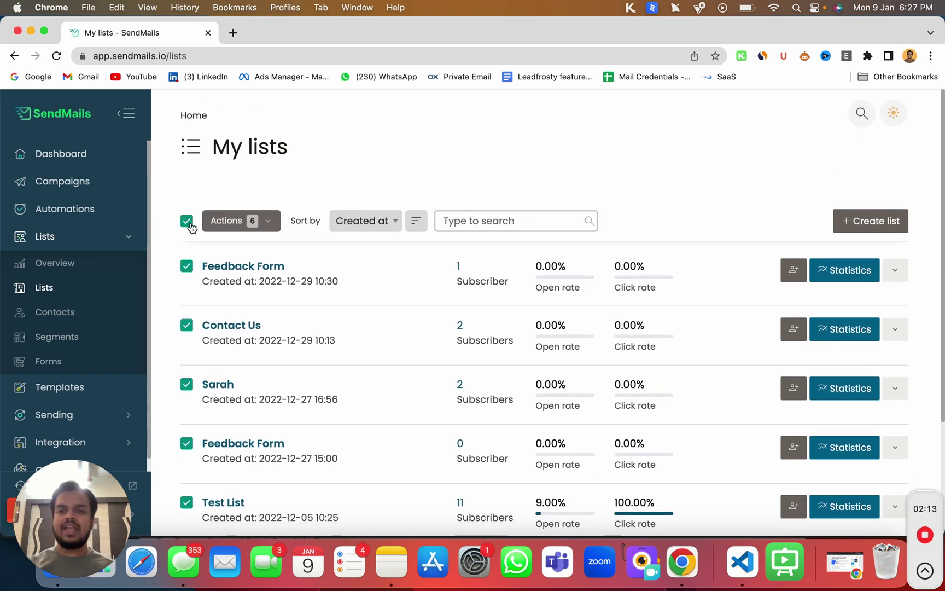
click(236, 222)
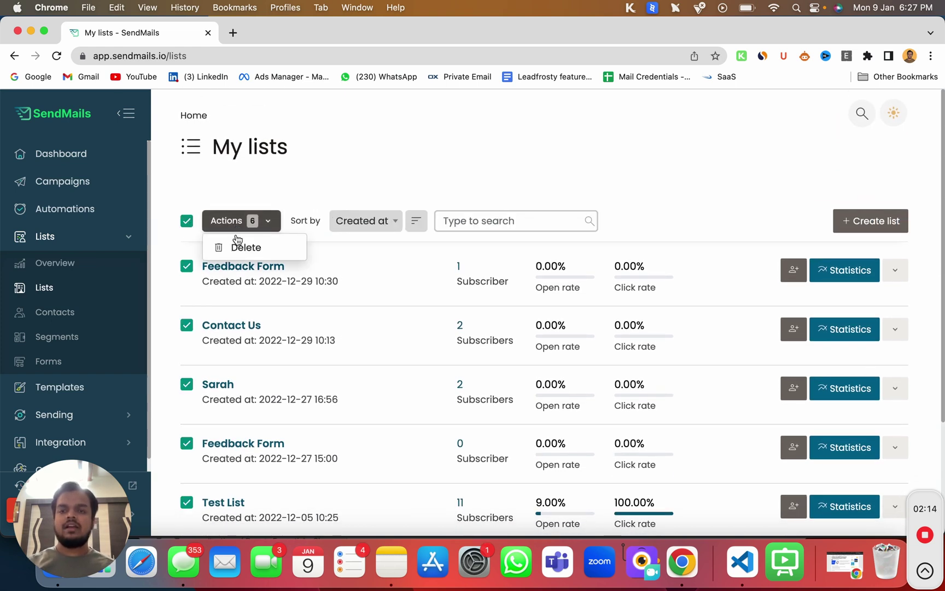
click(187, 221)
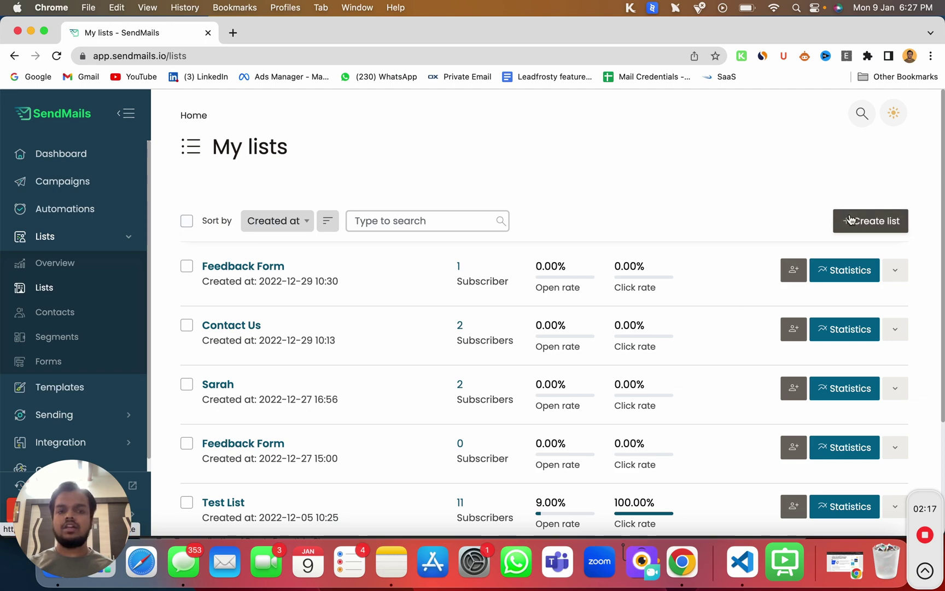
scroll(635, 420, down, 3)
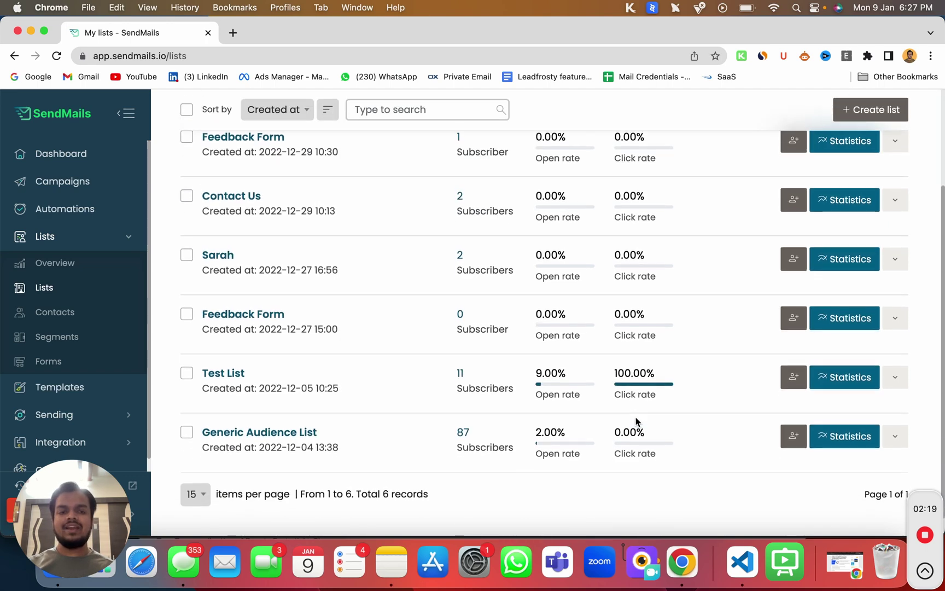
- Show Test List statistics and its Subscribers, Segments and Forms / Pages option menus
click(829, 377)
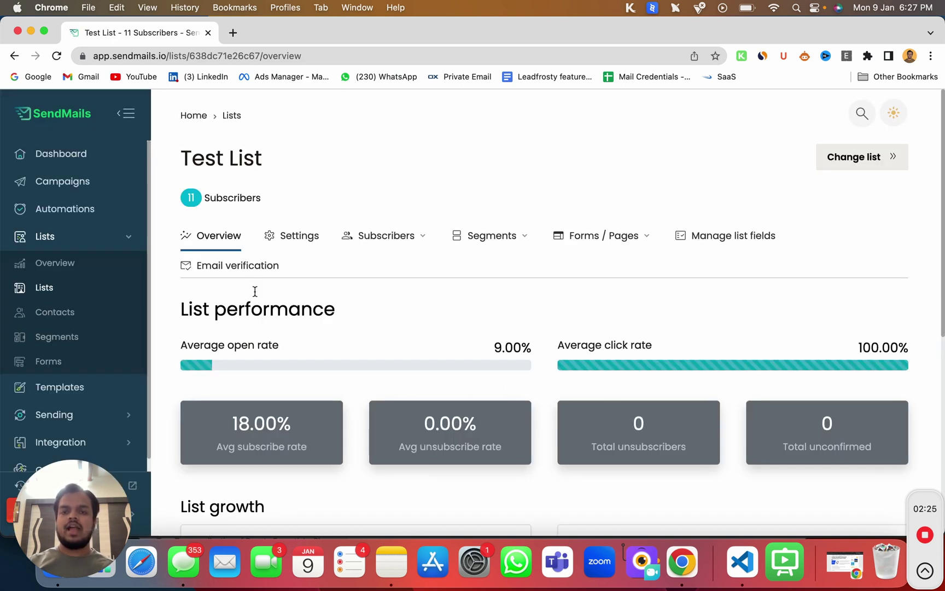
click(373, 250)
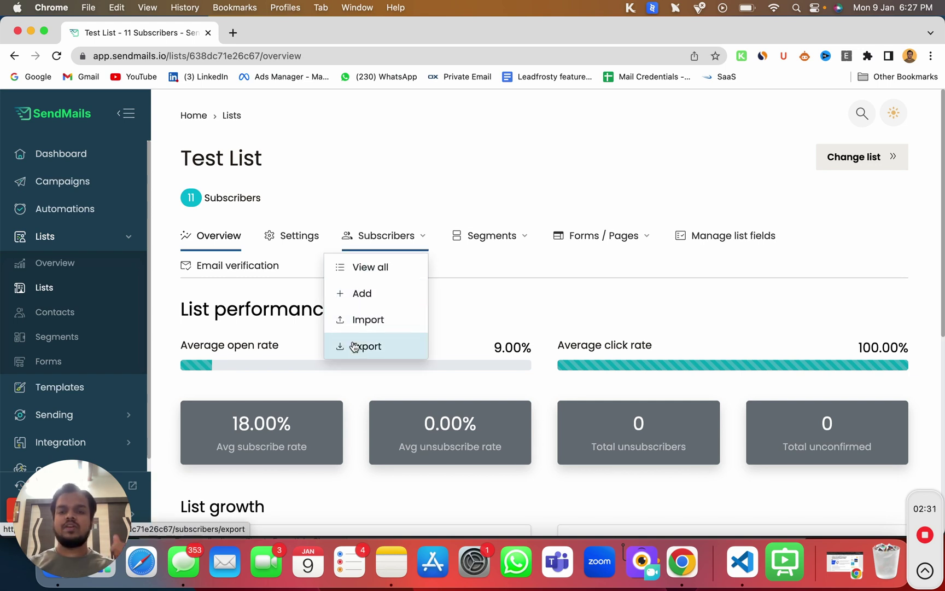
click(478, 242)
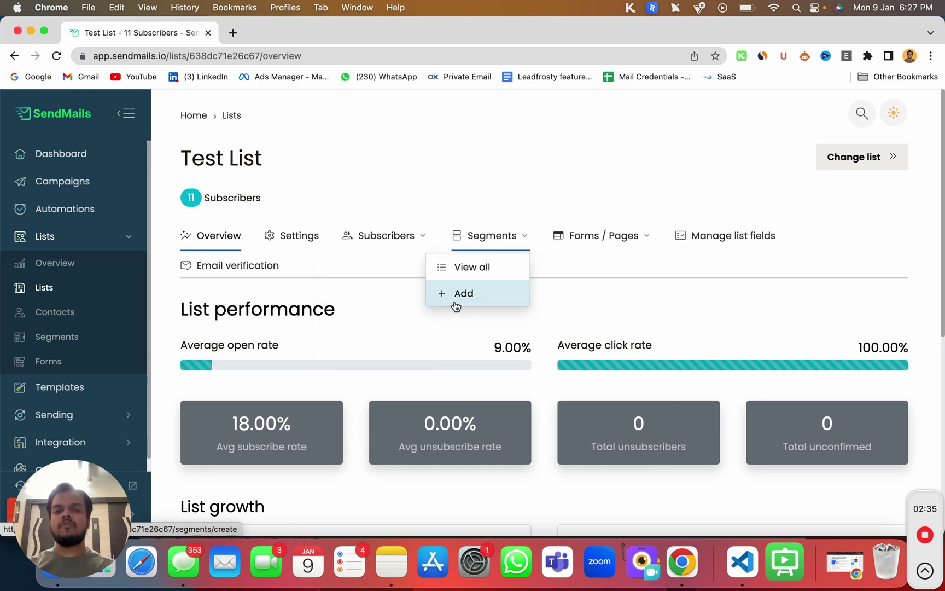
click(585, 251)
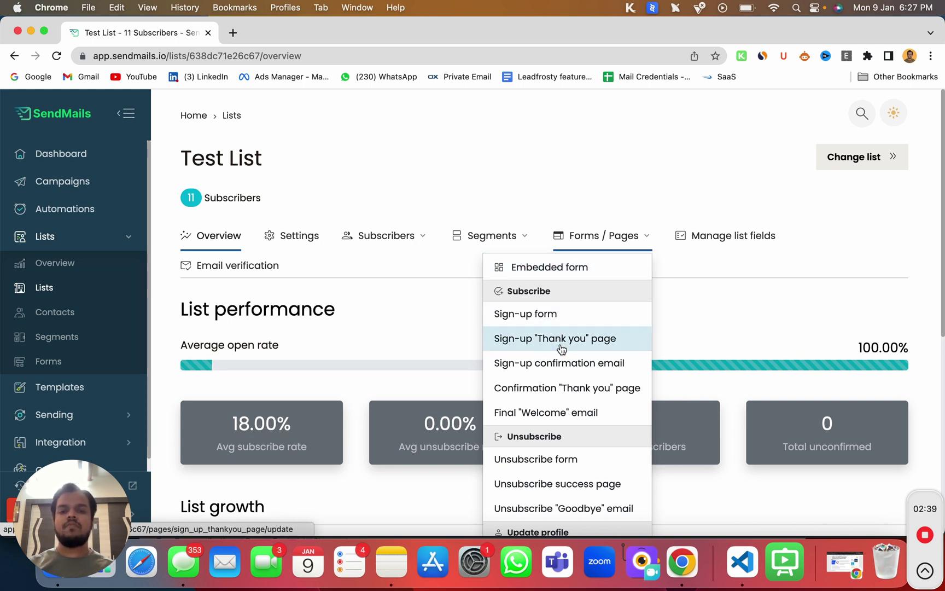
scroll(565, 415, down, 3)
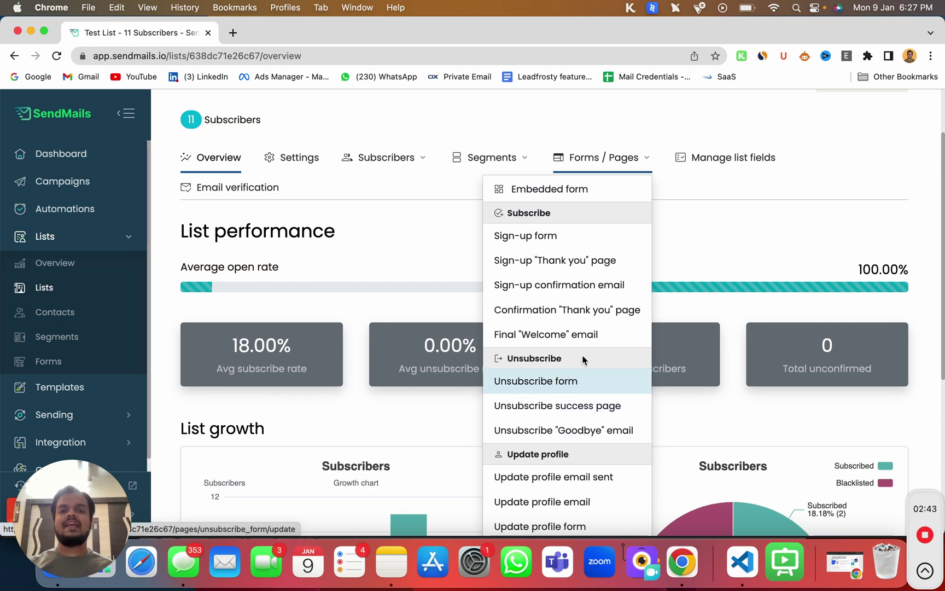
- Review Test List's fields, then view email verification: 45.45% deliverable, 54.55% undeliverable
click(680, 155)
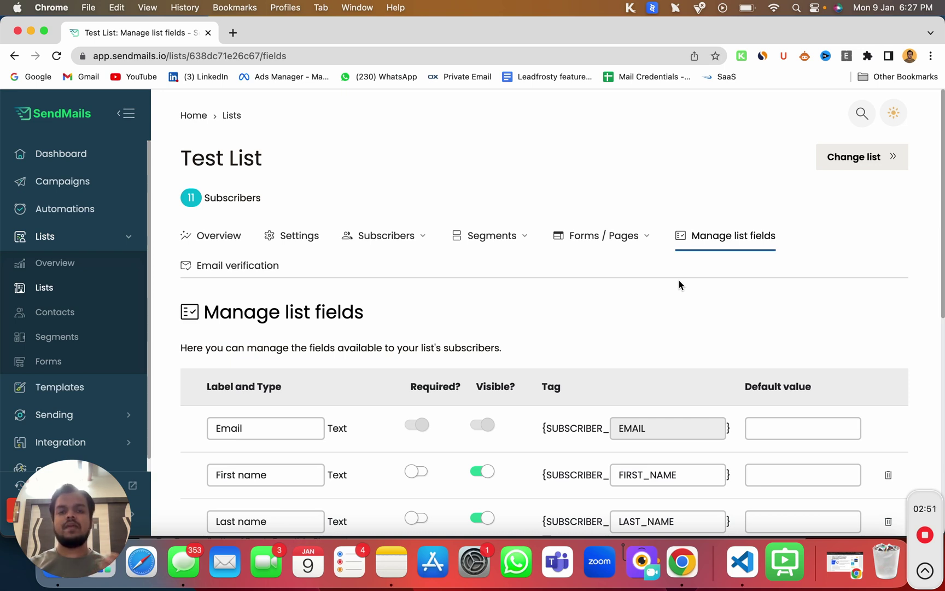
scroll(679, 281, down, 2)
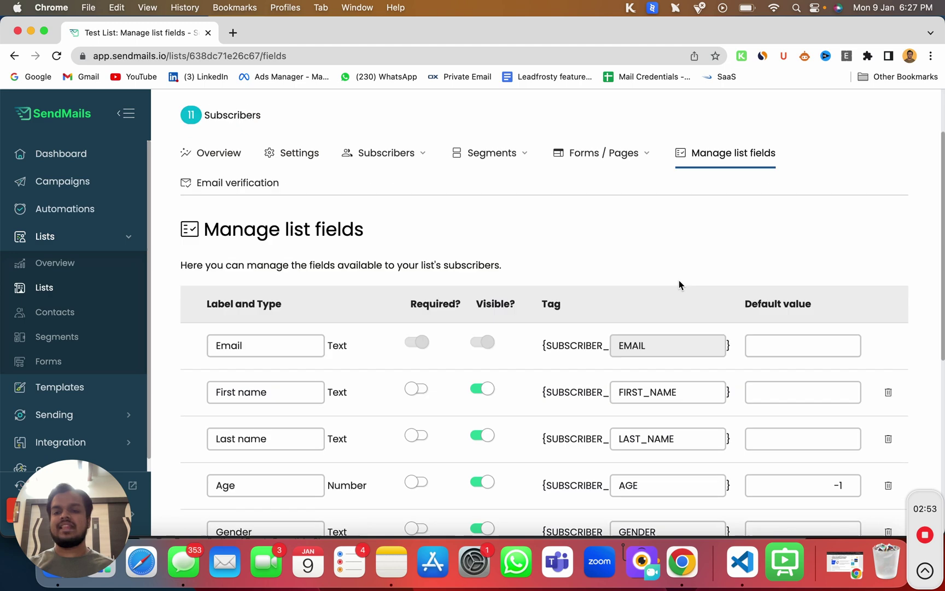
scroll(678, 280, up, 2)
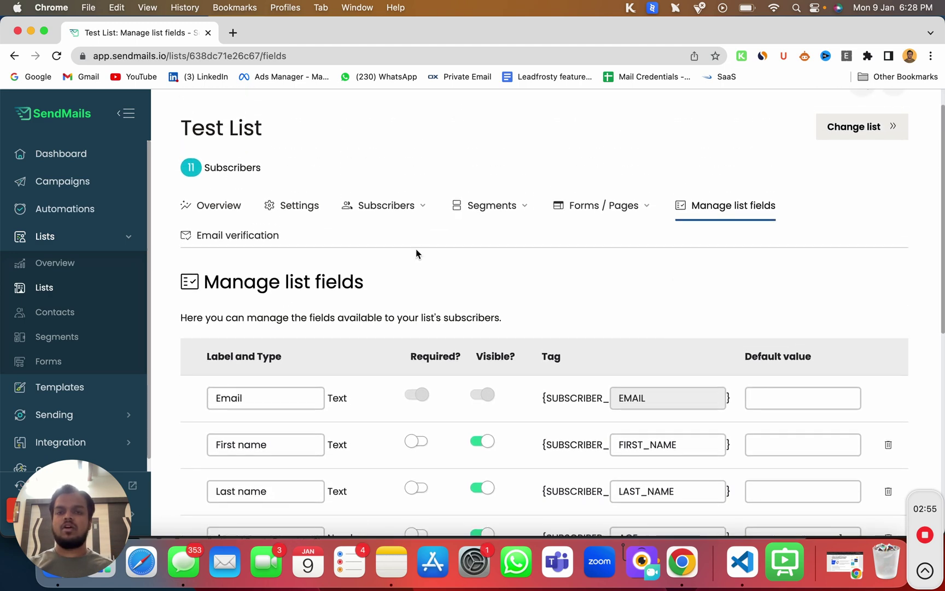
click(253, 243)
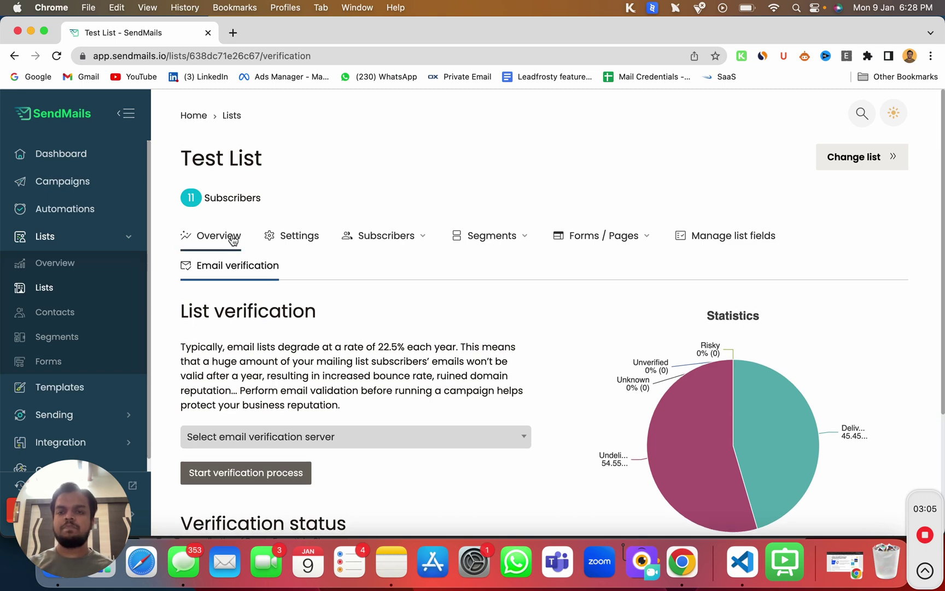
click(232, 238)
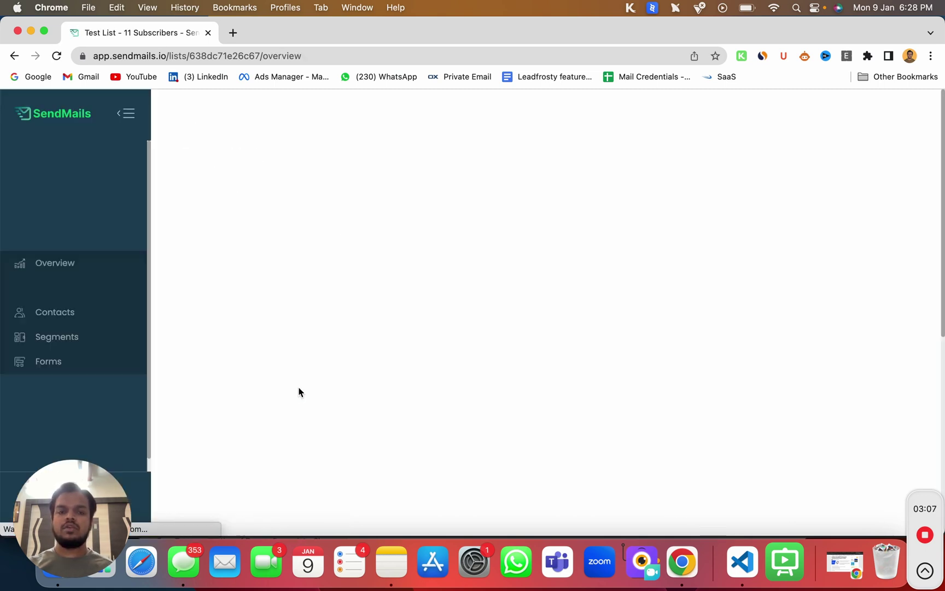
scroll(298, 406, down, 2)
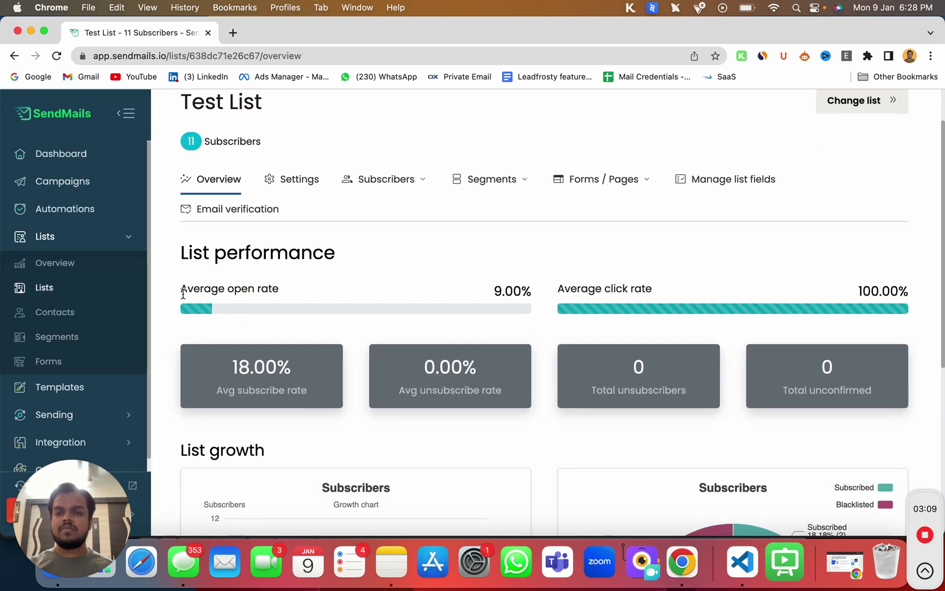
scroll(591, 350, down, 5)
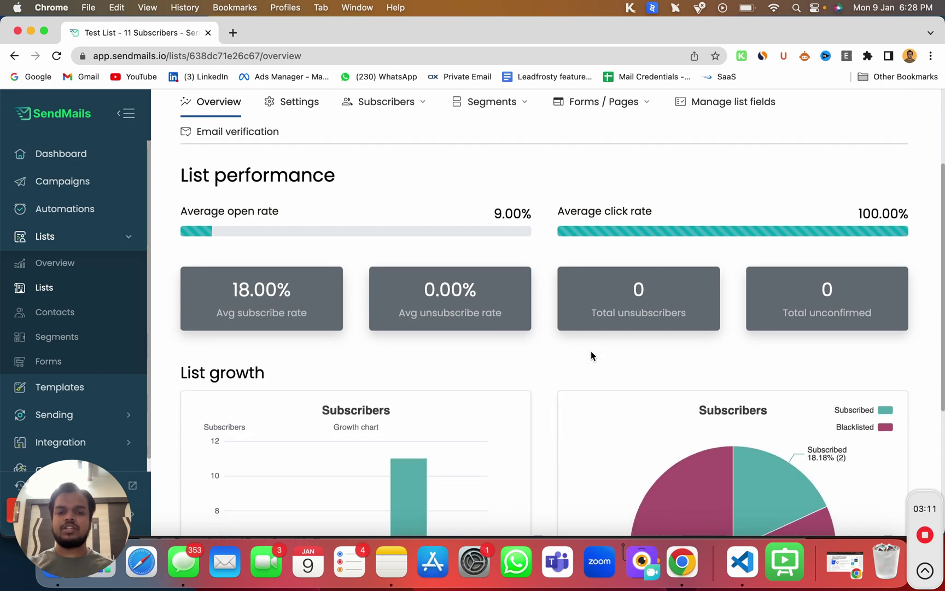
mouse_move(730, 320)
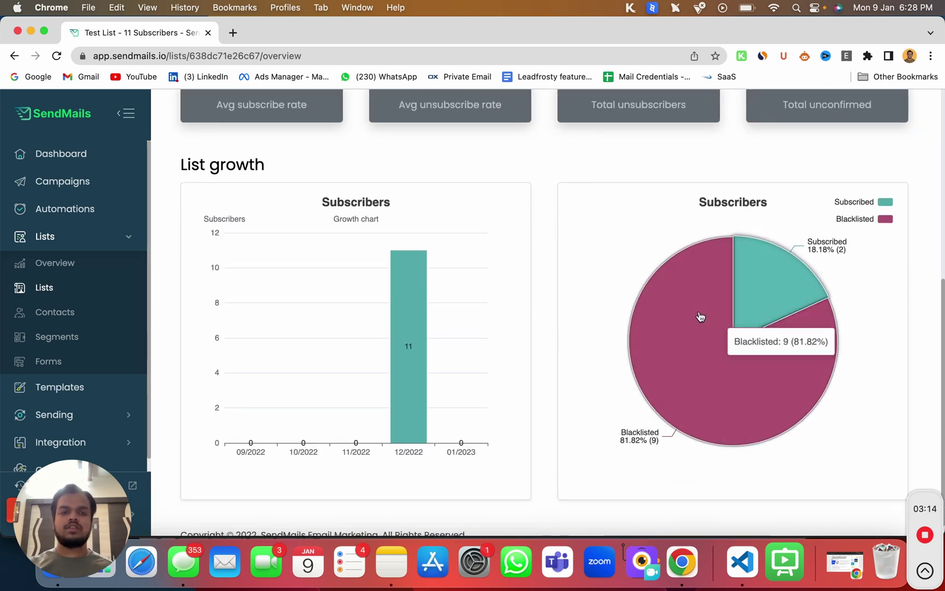
scroll(628, 457, down, 1)
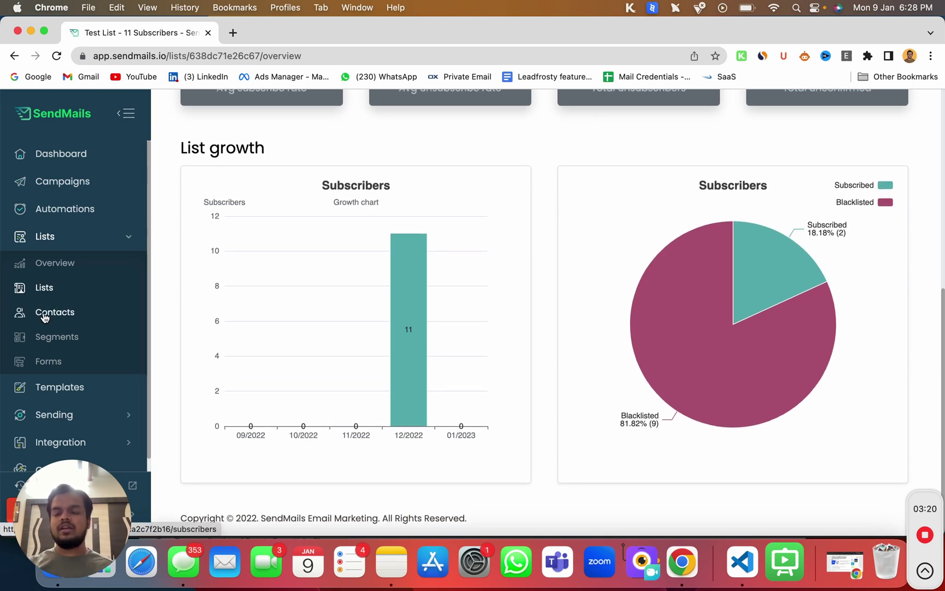
- Browse the Generic Audience List's 87 subscribed contacts and open the first subscriber's edit page
click(44, 317)
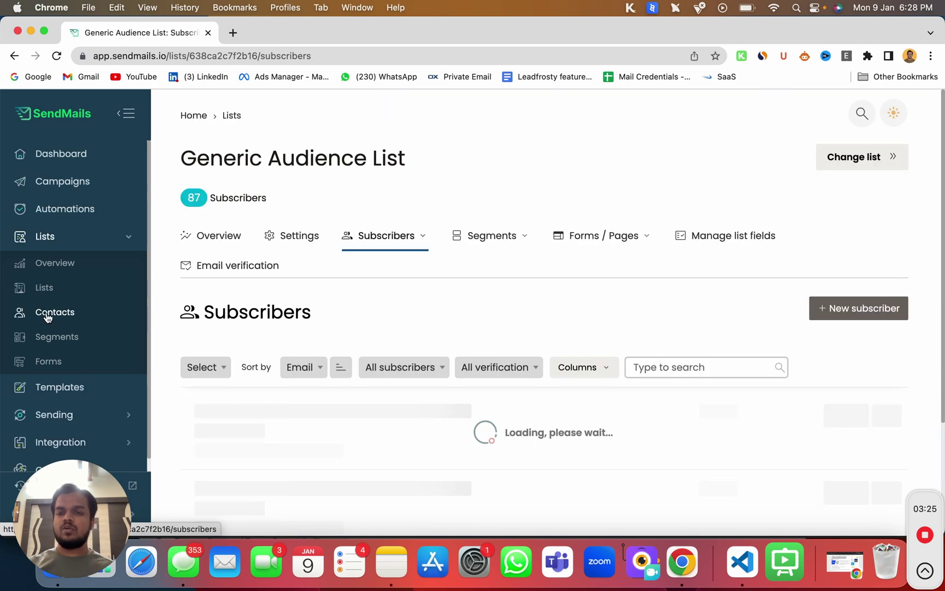
scroll(350, 453, down, 2)
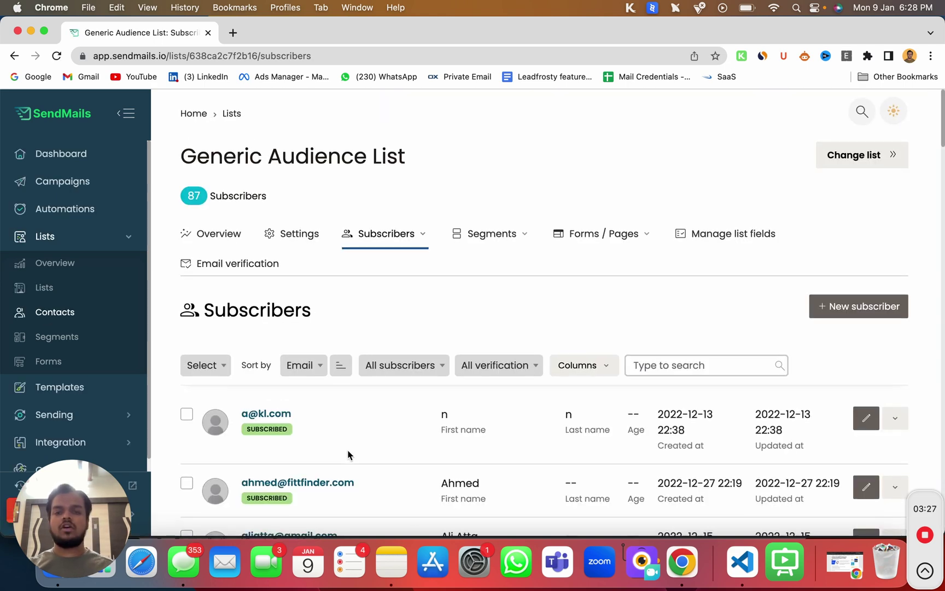
scroll(350, 453, down, 10)
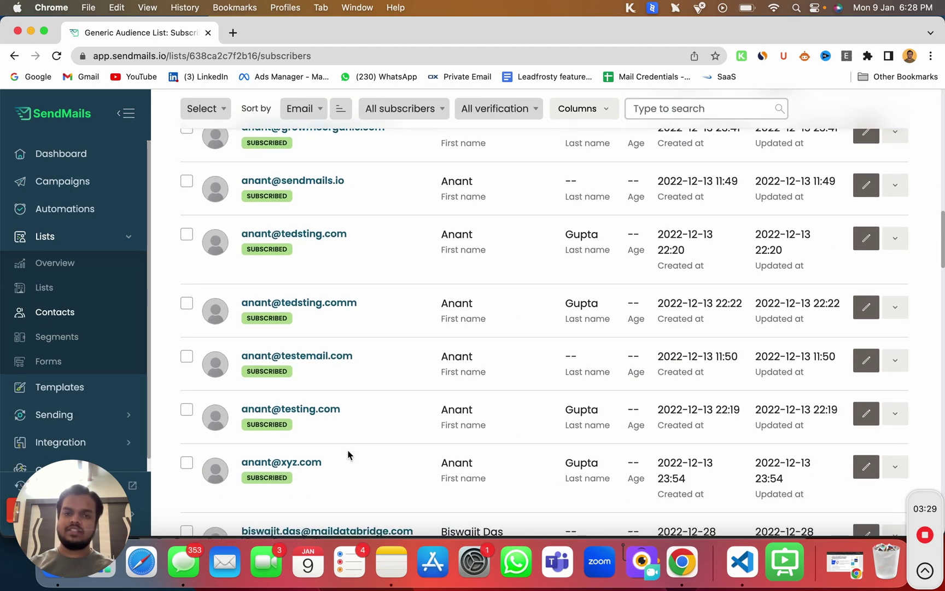
scroll(348, 455, down, 5)
scroll(348, 456, up, 20)
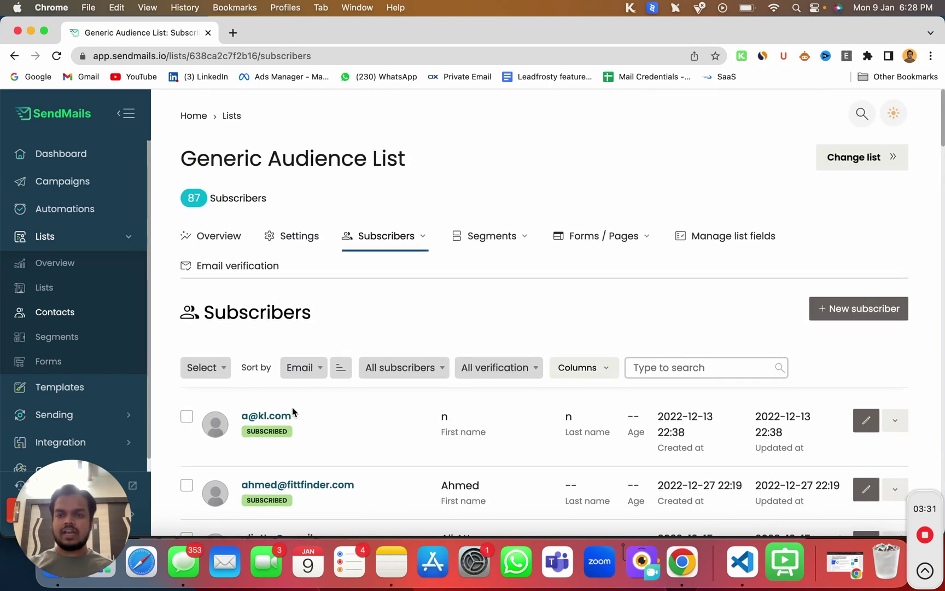
click(258, 417)
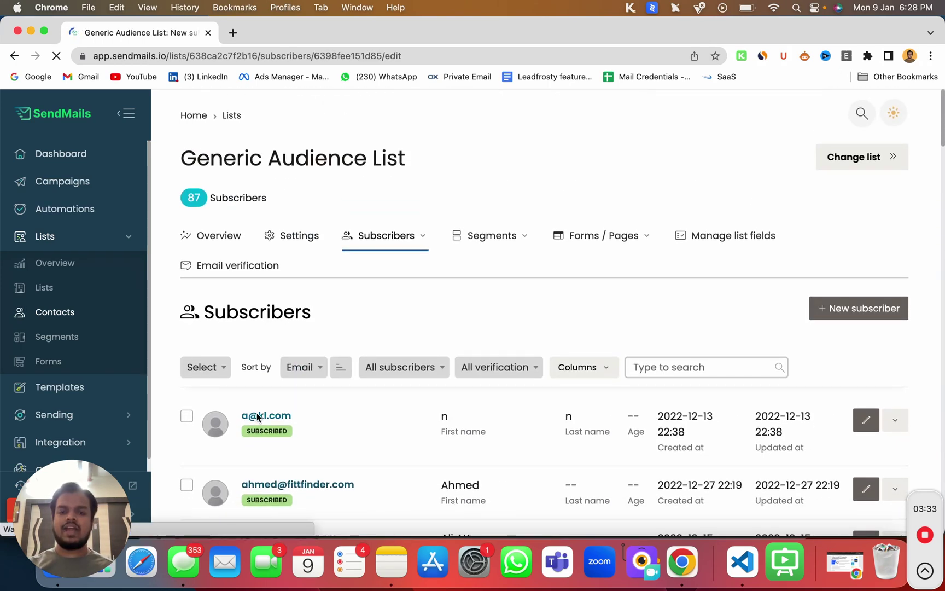
- Review the first subscriber's edit form and Action menu, then return to the subscriber list
scroll(313, 510, down, 5)
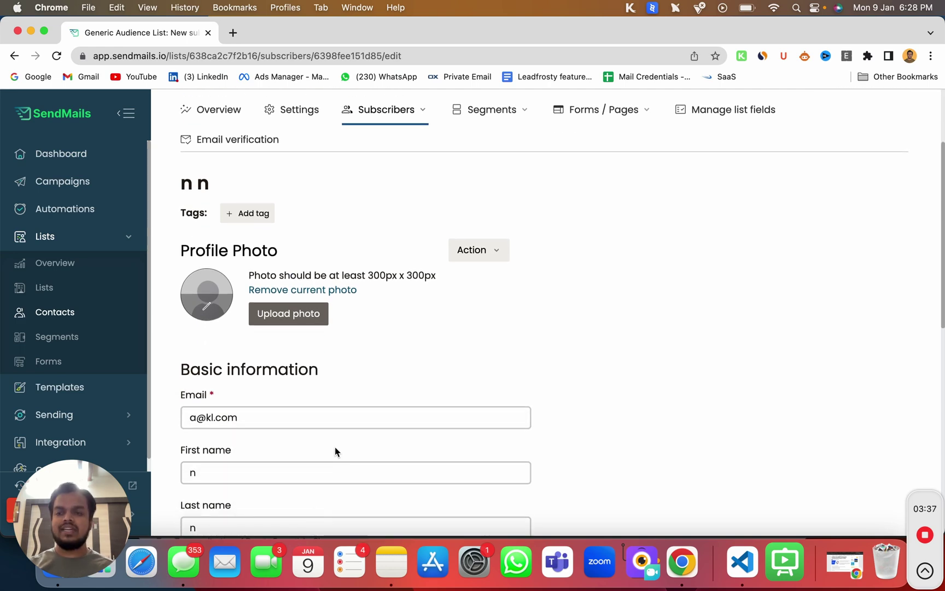
scroll(334, 450, down, 10)
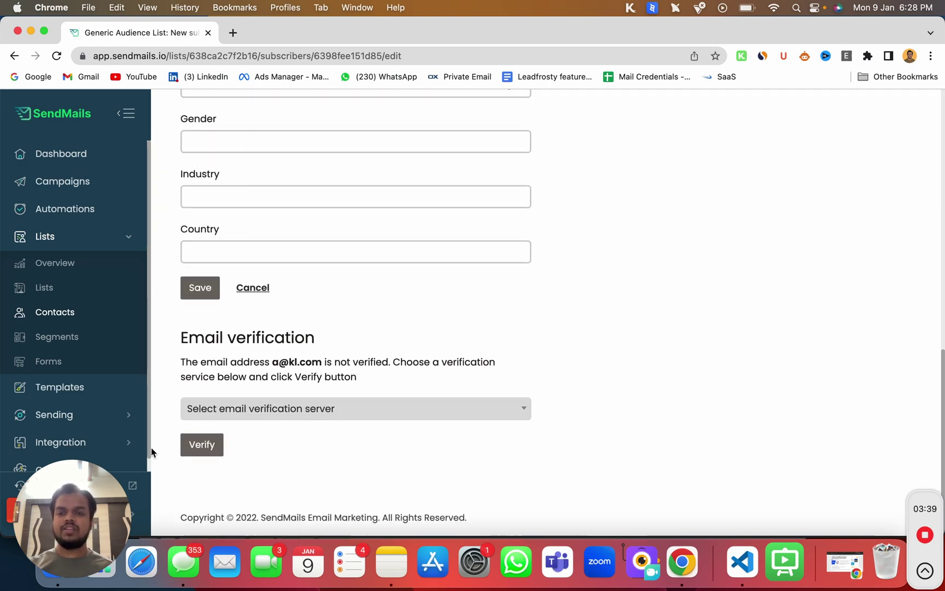
scroll(222, 246, up, 15)
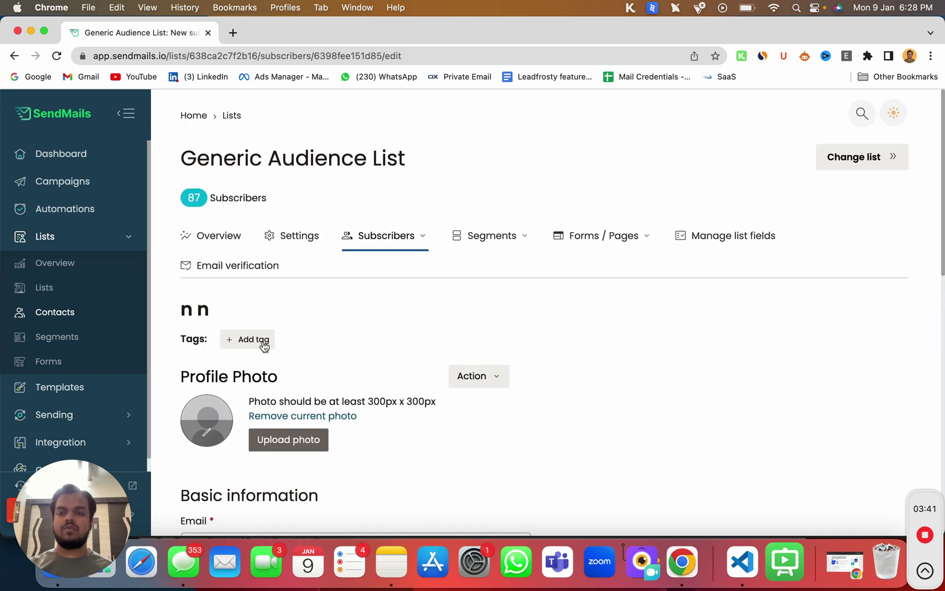
click(470, 375)
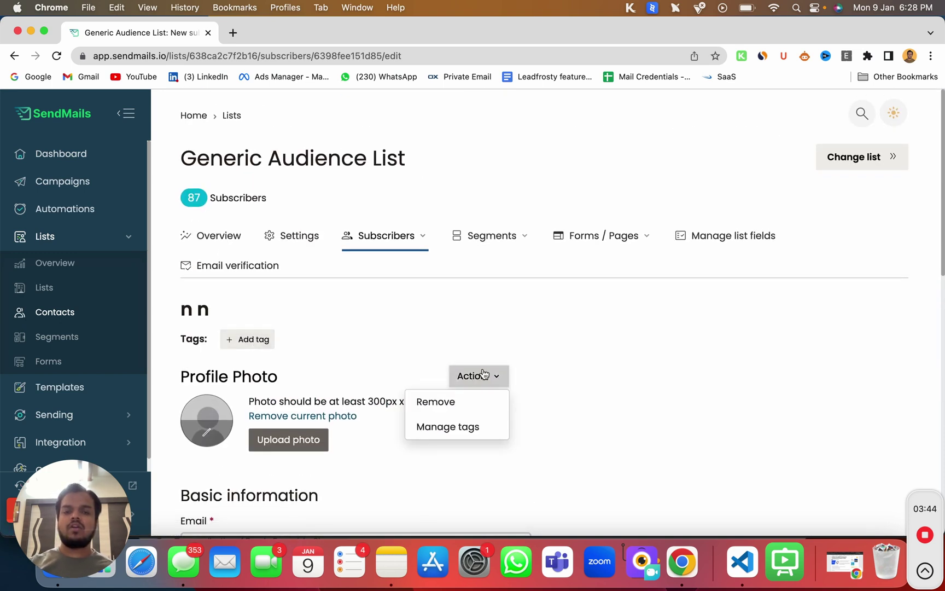
click(555, 378)
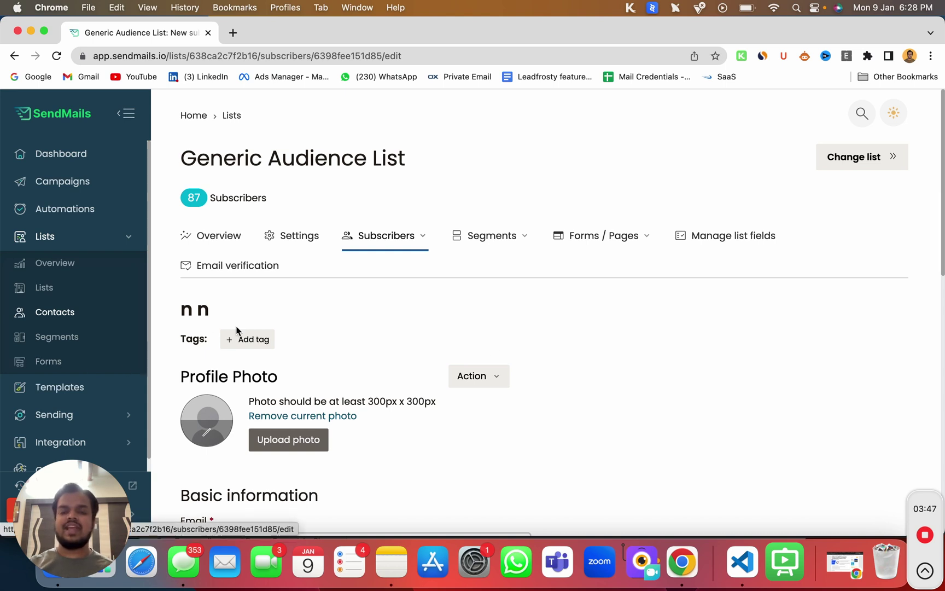
click(14, 55)
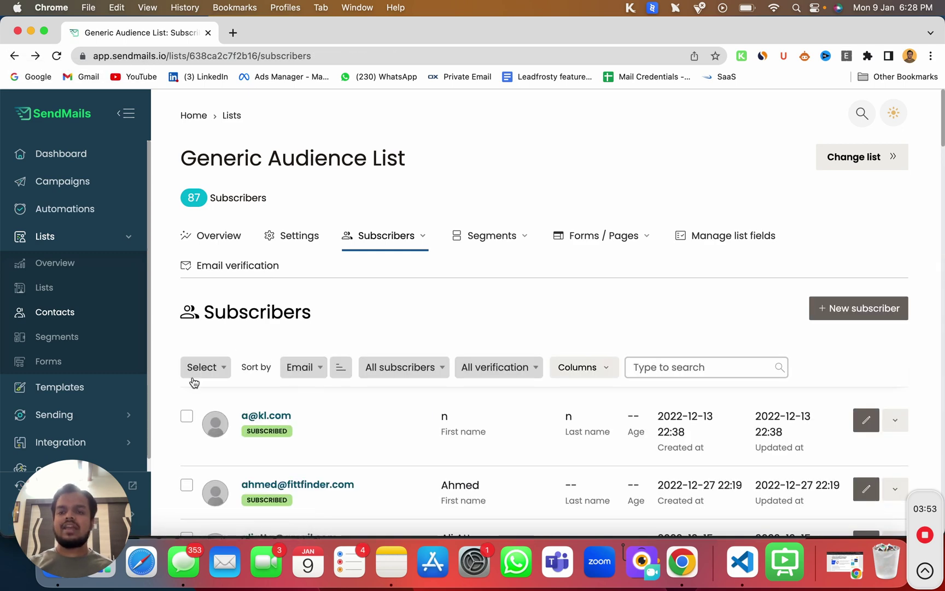
- Select all 87 subscribers of the Generic Audience List
click(188, 416)
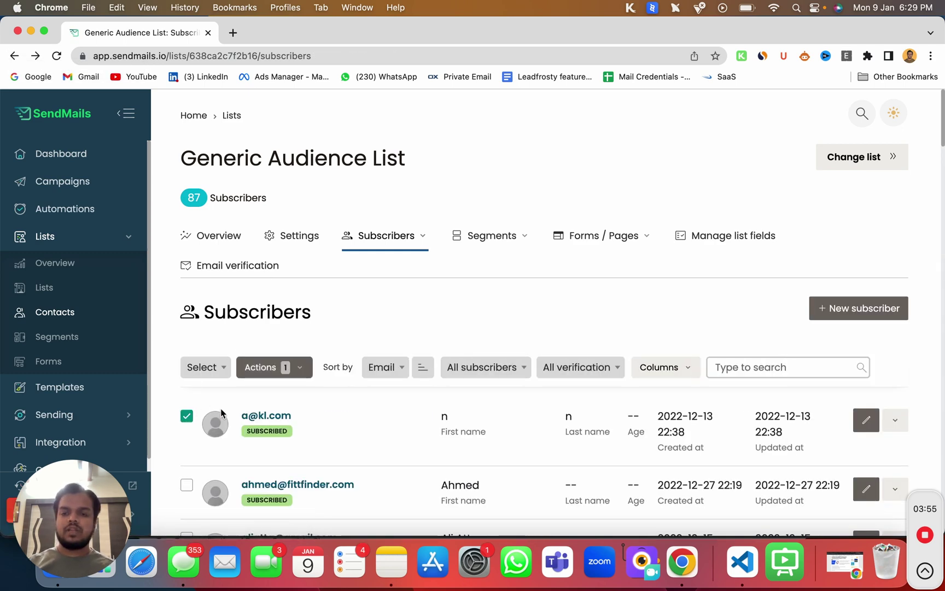
scroll(209, 327, down, 1)
click(210, 322)
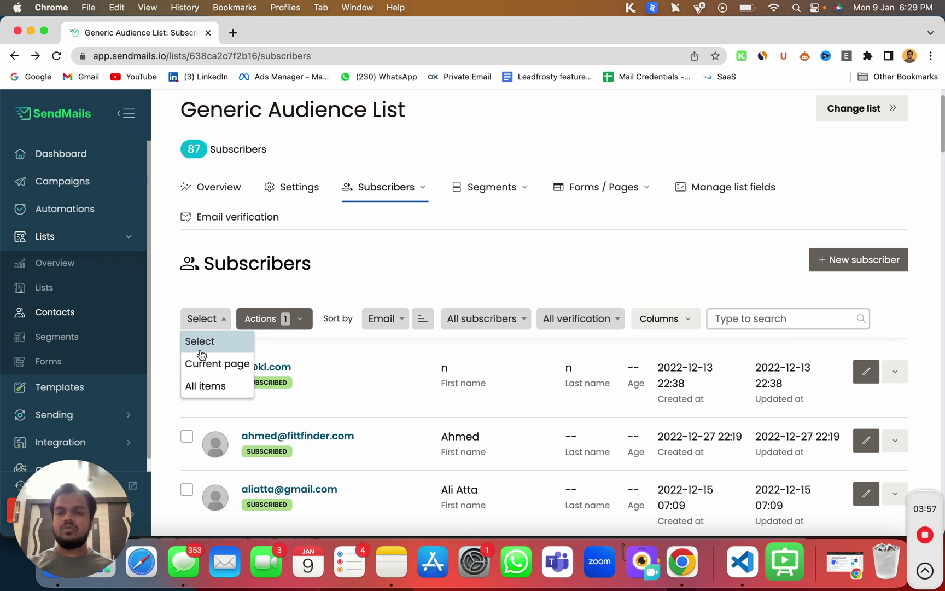
click(198, 386)
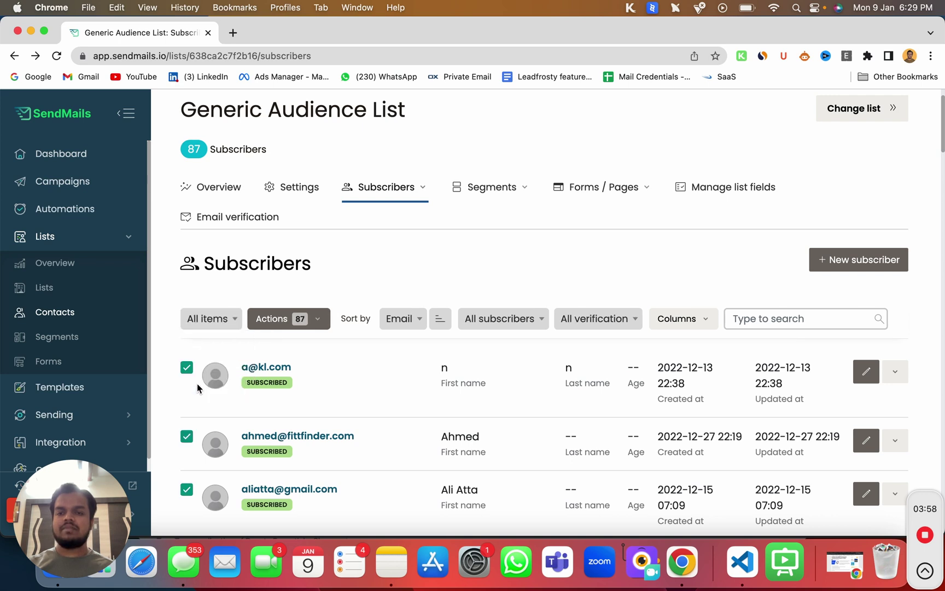
- Preview the assignable fields in Assign Values and close the dialog without saving
click(284, 320)
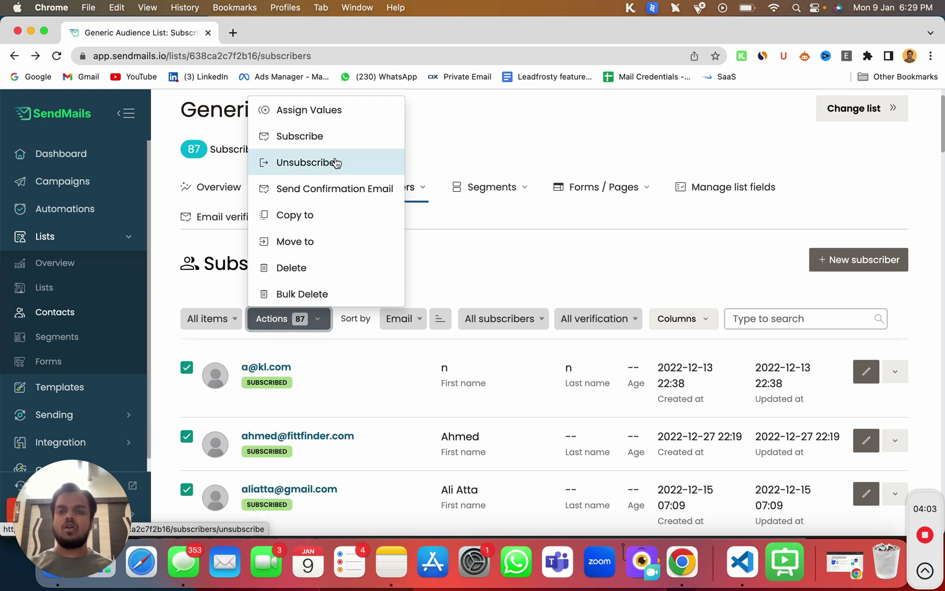
click(354, 122)
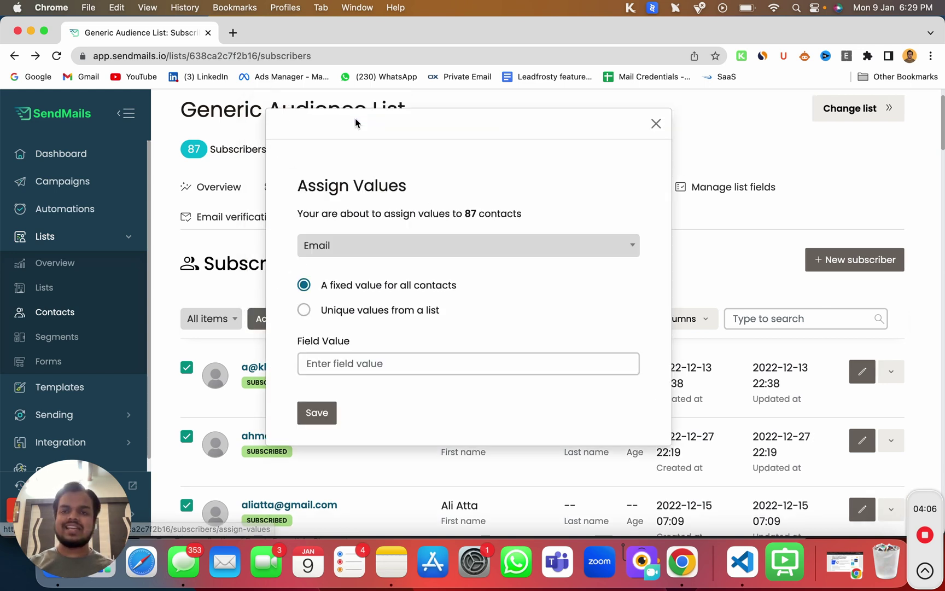
click(327, 247)
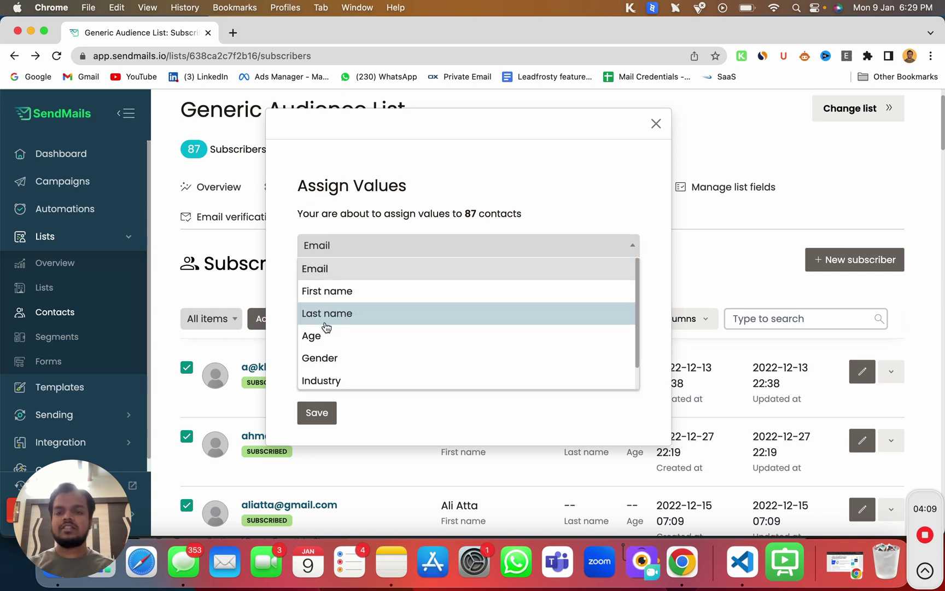
click(656, 123)
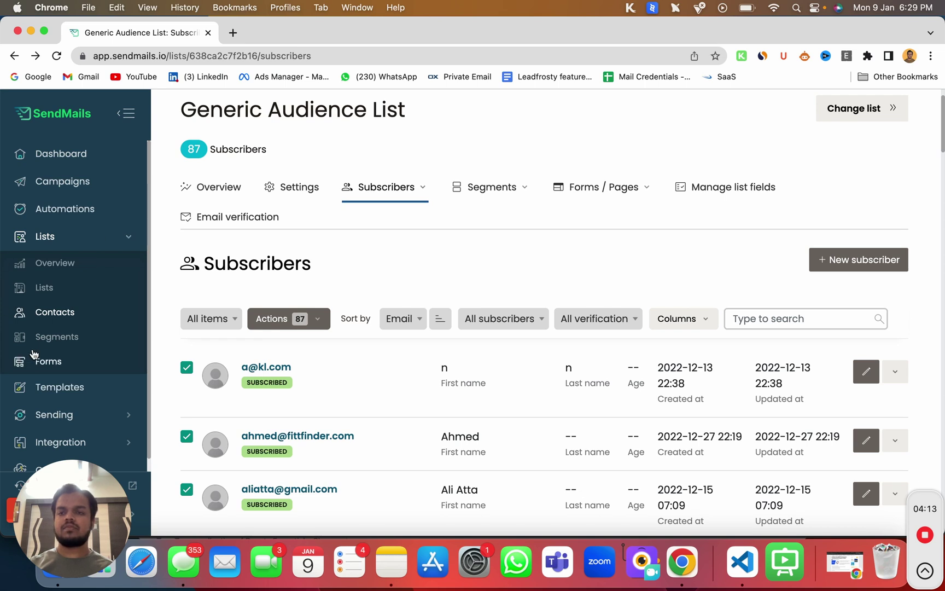
- Show the list's segments: two named Segment A, with 5 and 3 subscribers
click(113, 334)
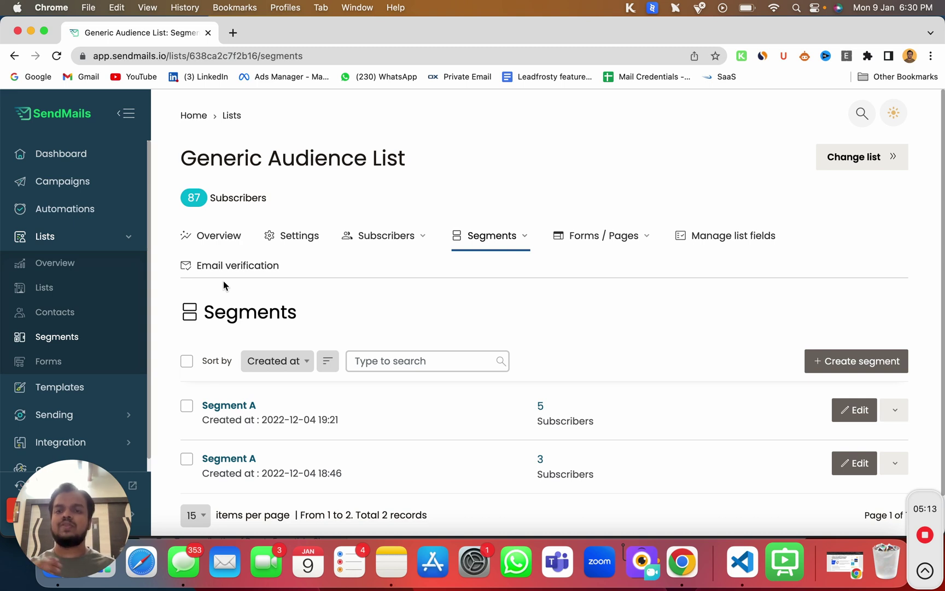
- Go to the Forms page listing the Untitled form and Homepage forms
click(52, 362)
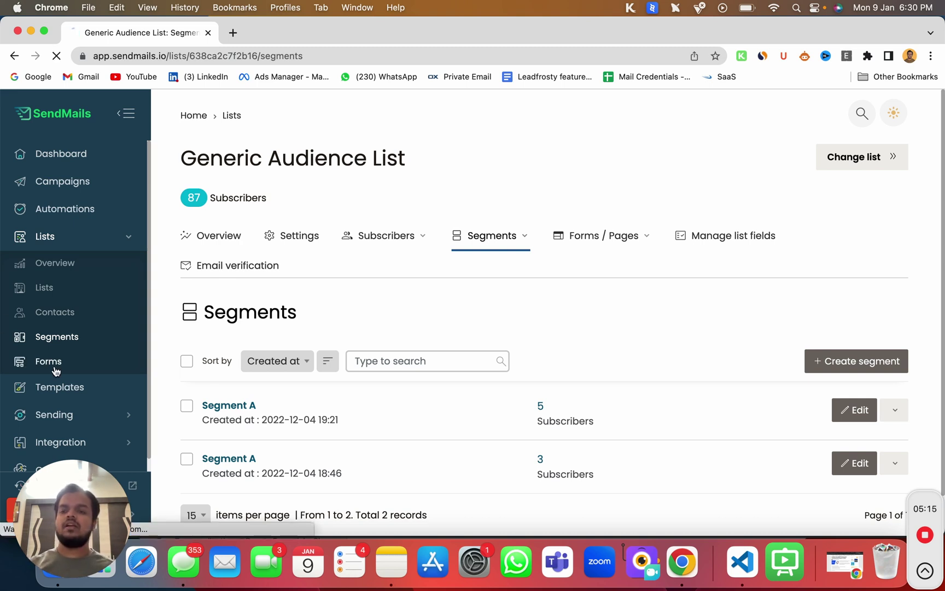